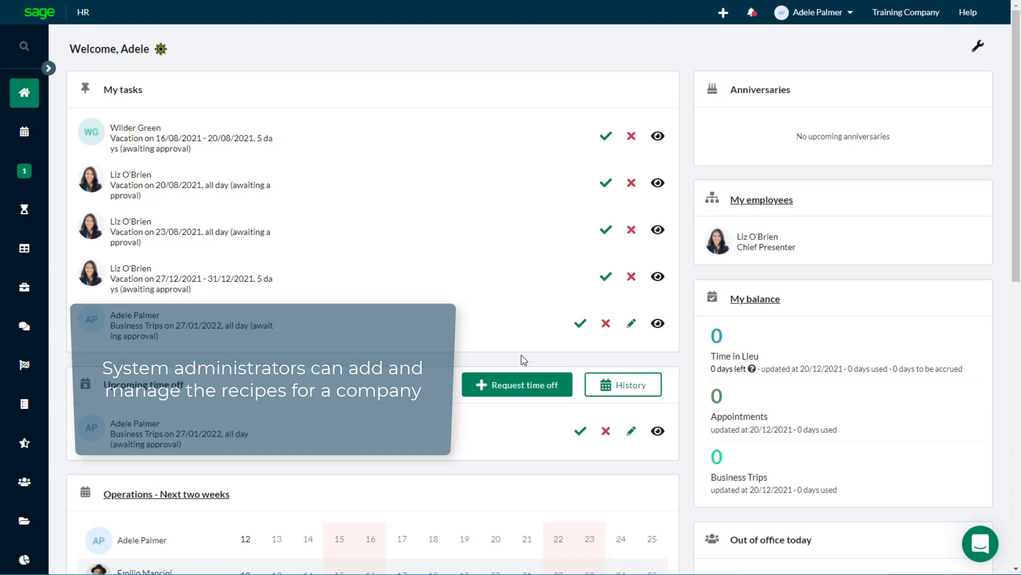
Step: Open company Settings from the account menu and show the Recipes page
click(816, 22)
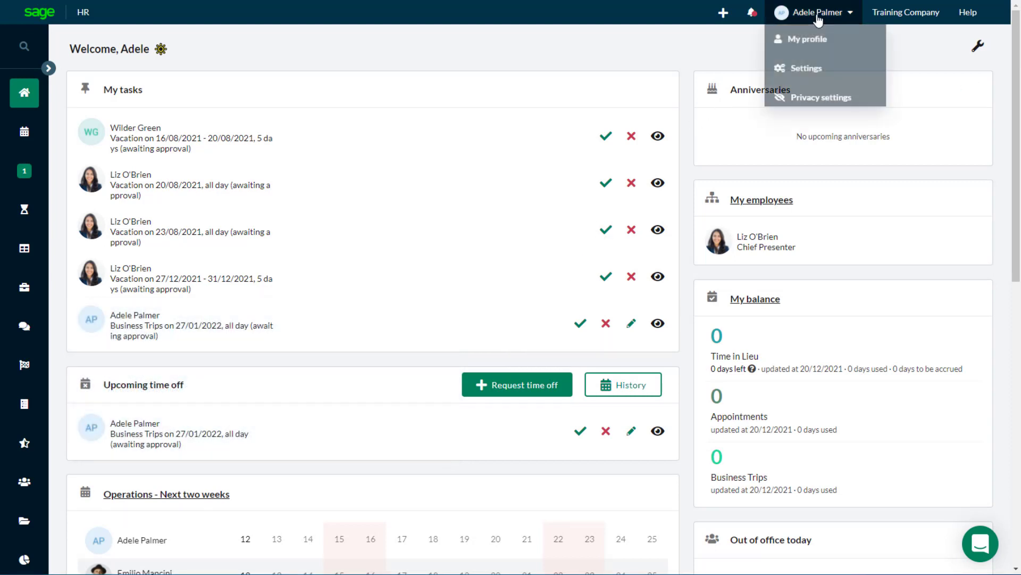
click(819, 73)
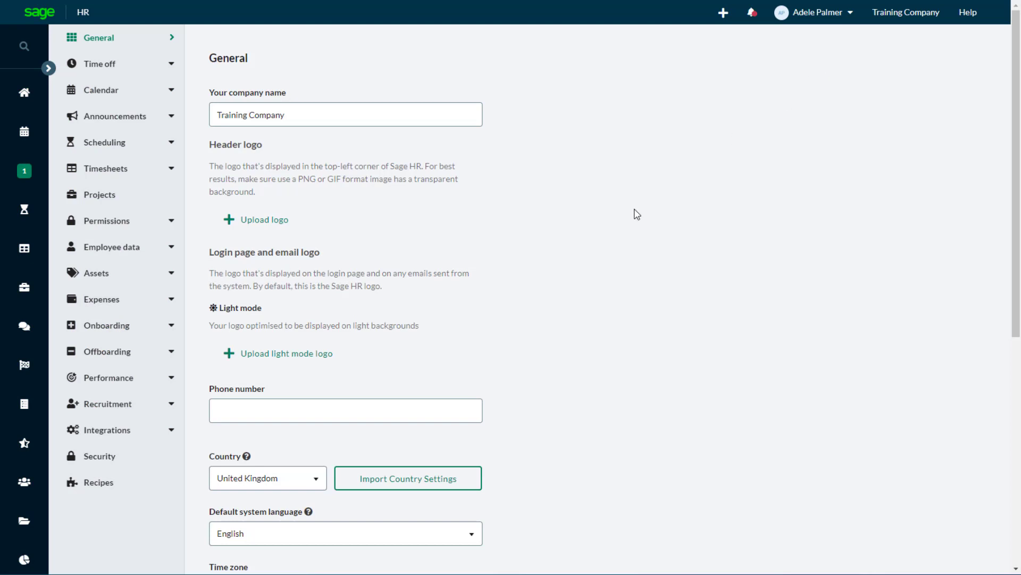
click(117, 495)
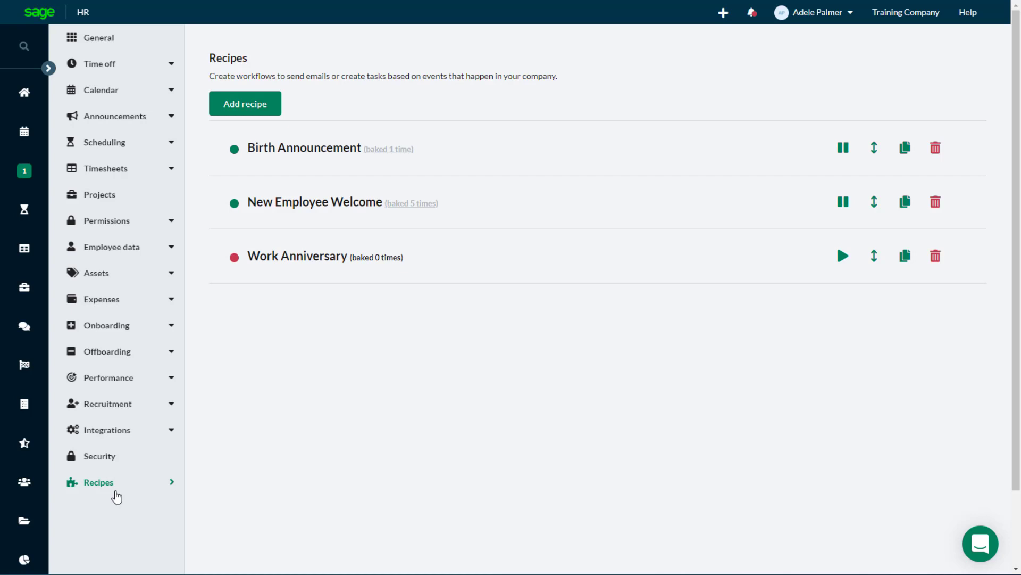
Step: Add a recipe named 'Team Birthday' triggered when an employee has a birthday
click(265, 109)
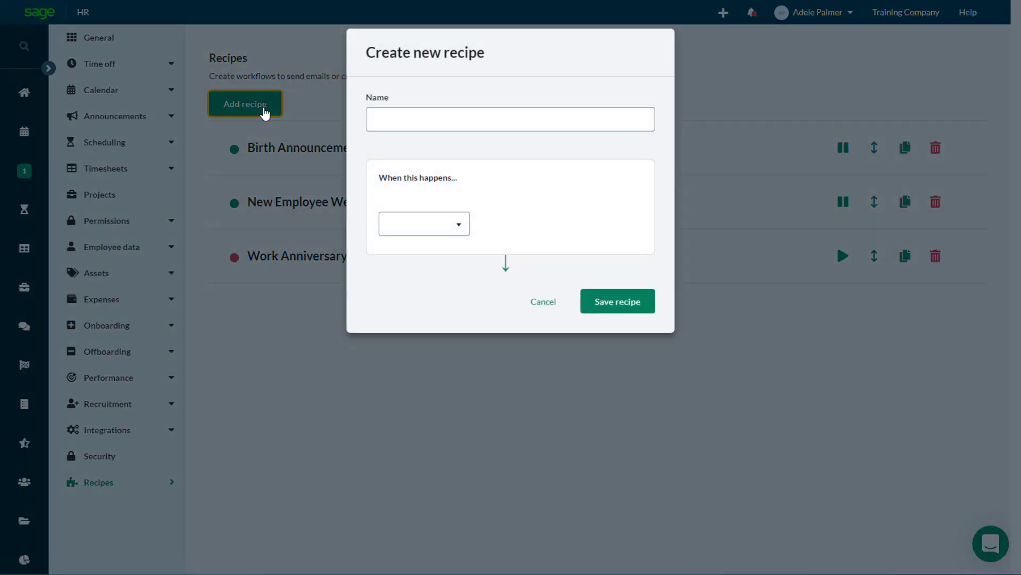
click(377, 116)
text(Team Birthday)
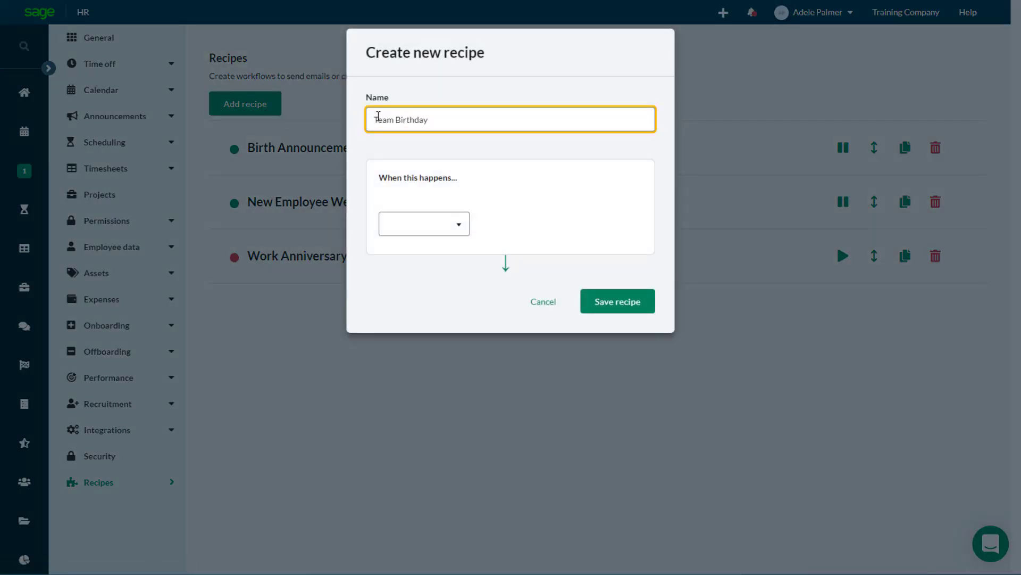
click(458, 226)
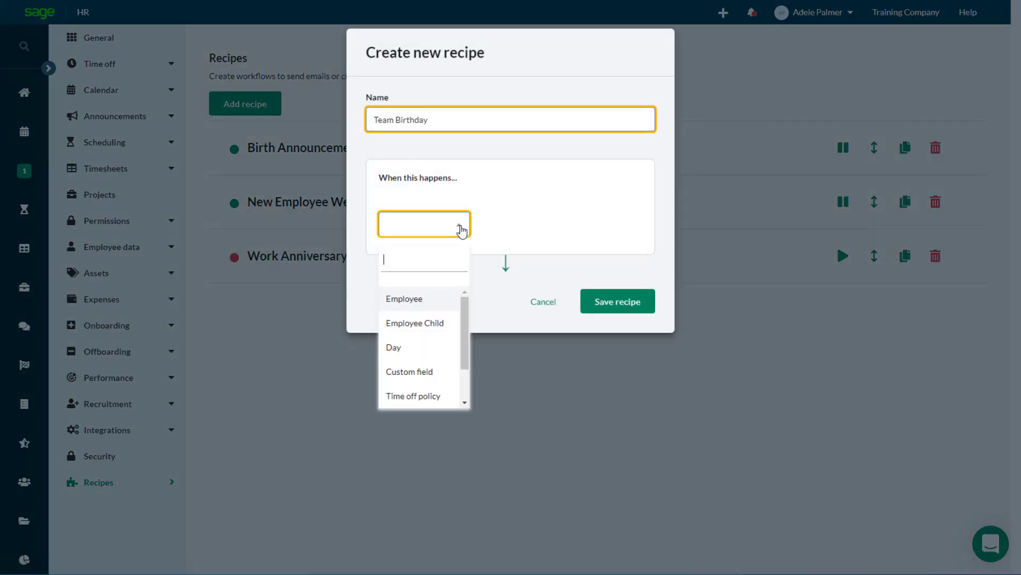
click(451, 303)
click(616, 234)
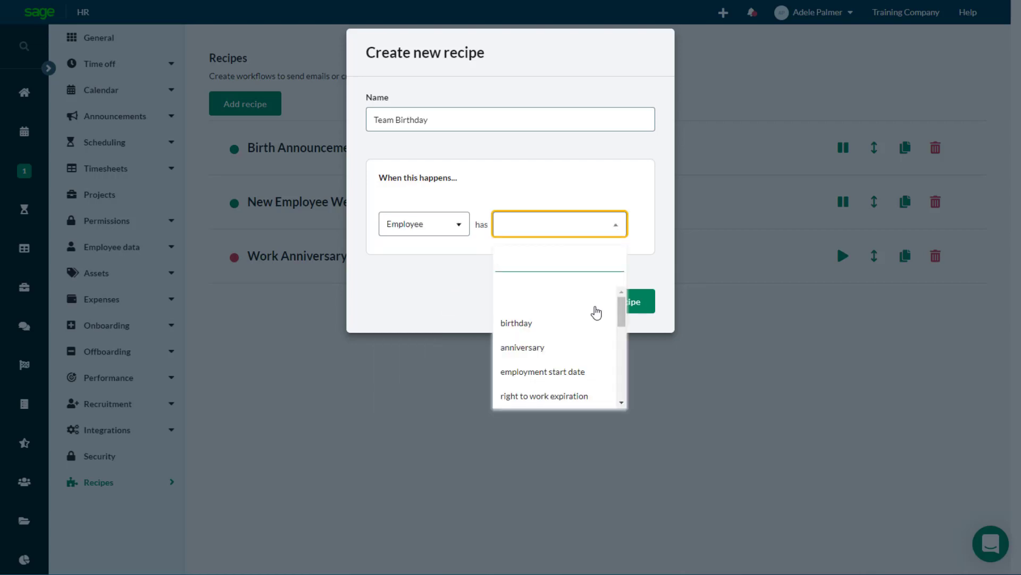
click(594, 322)
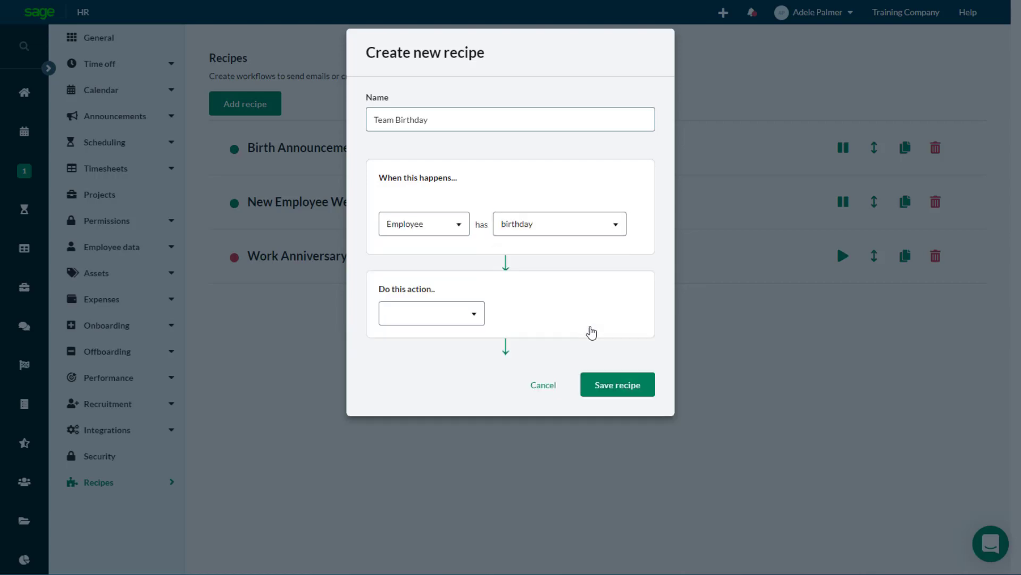
Step: Set the recipe action to send an email to the team manager
click(475, 318)
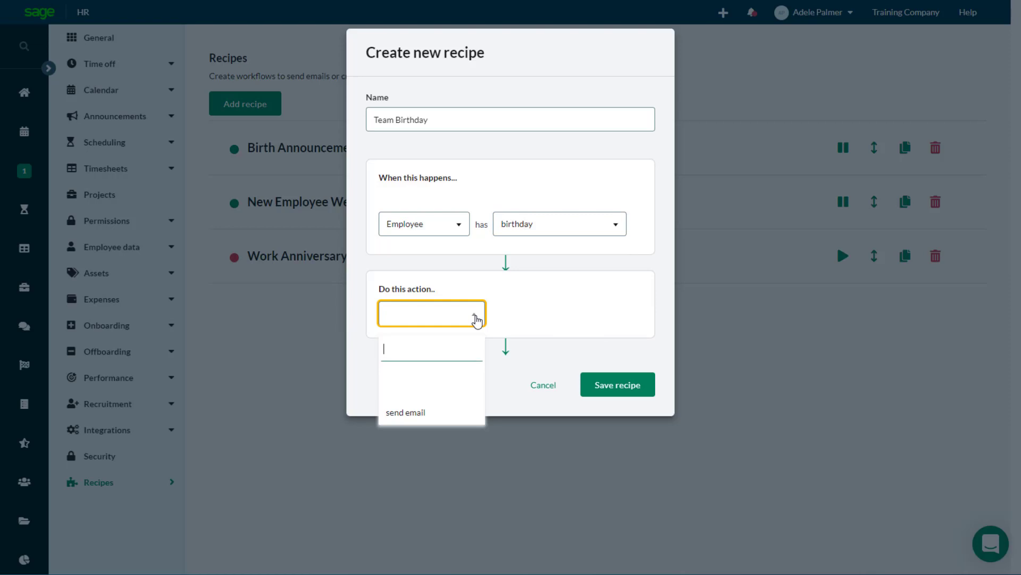
click(457, 416)
click(623, 314)
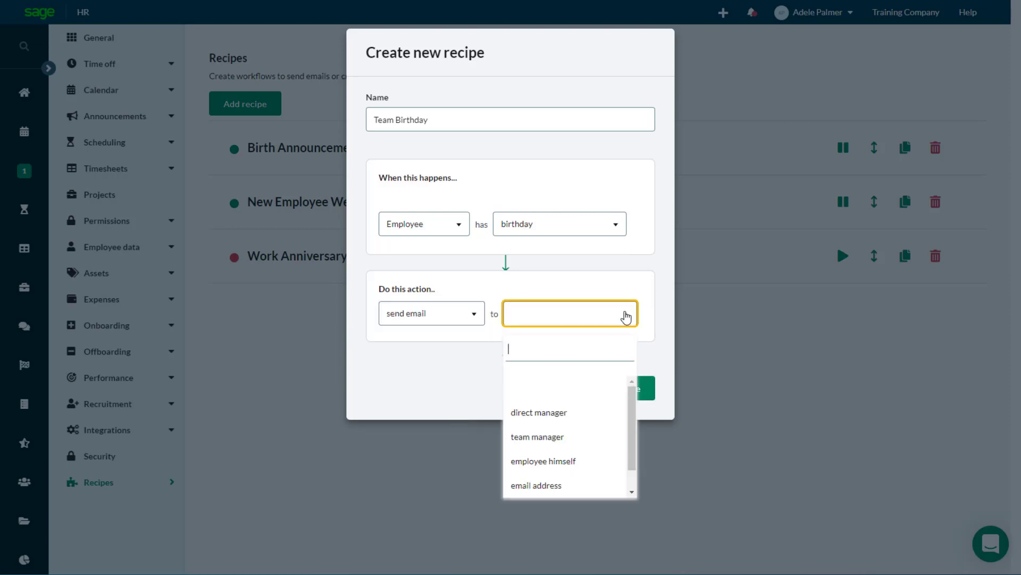
click(590, 437)
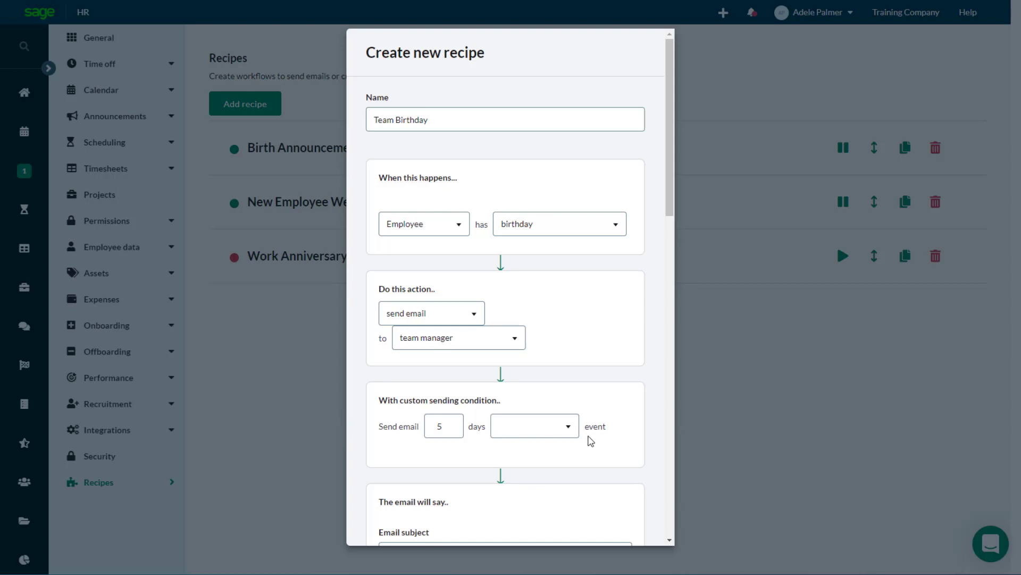
Step: Set the email timing to exactly 10 days before the birthday
drag(665, 145, 664, 199)
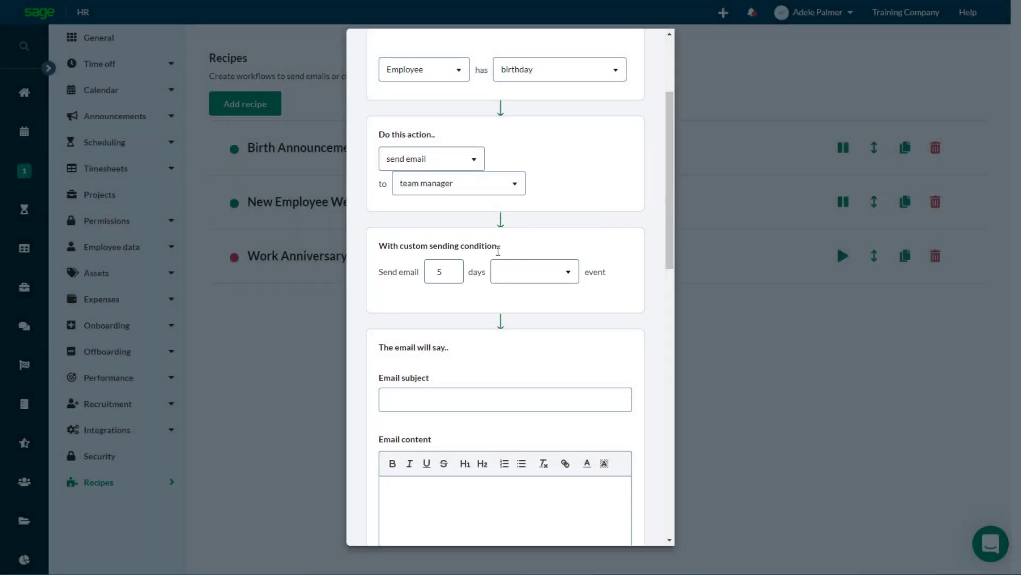
triple_click(451, 270)
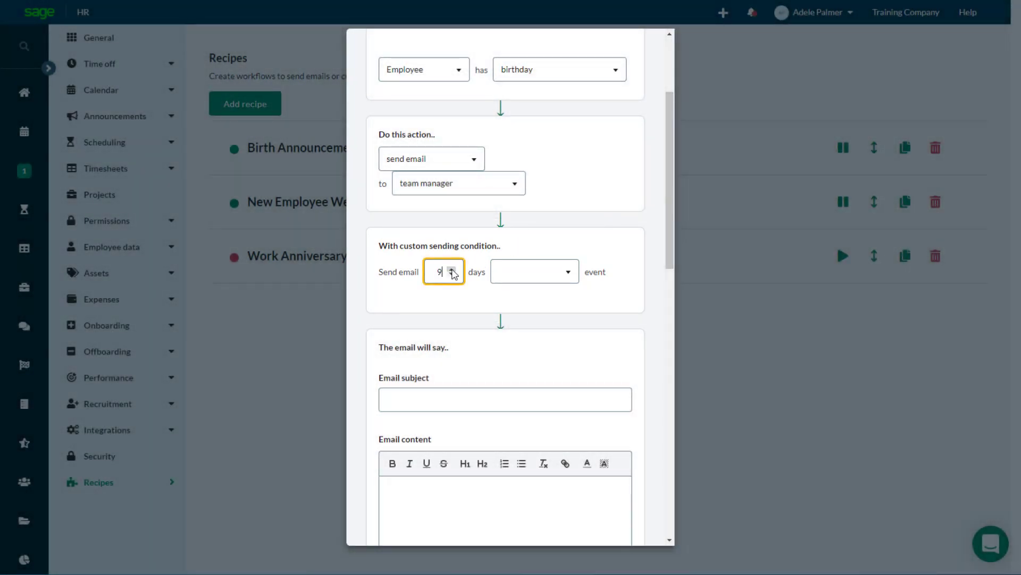
double_click(451, 270)
click(568, 273)
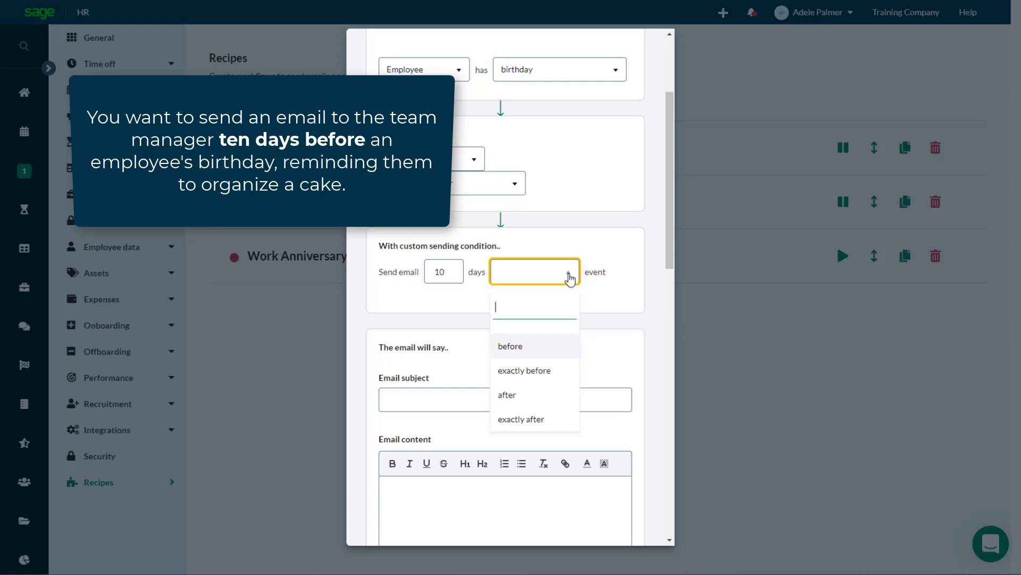
click(558, 348)
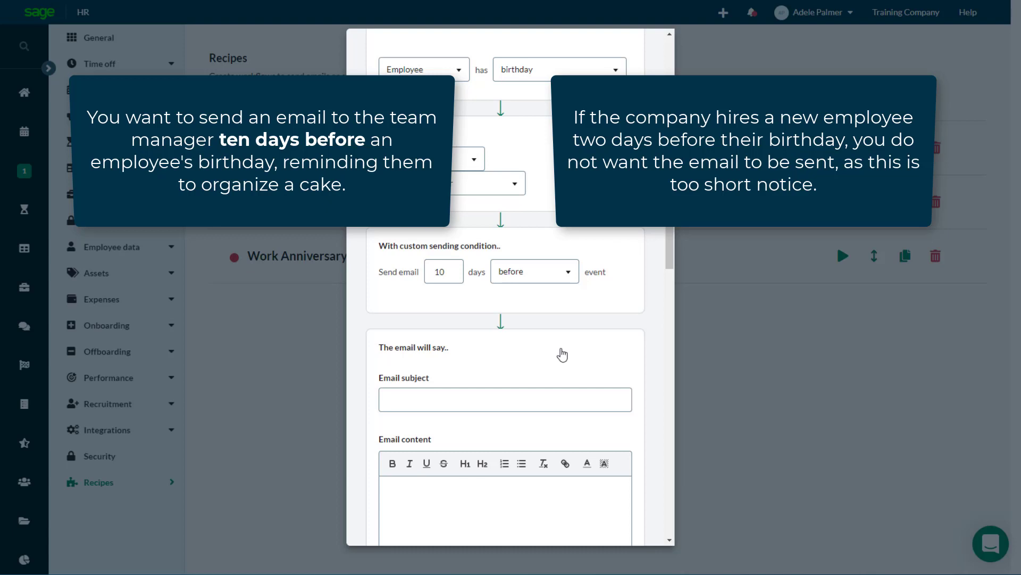
click(572, 274)
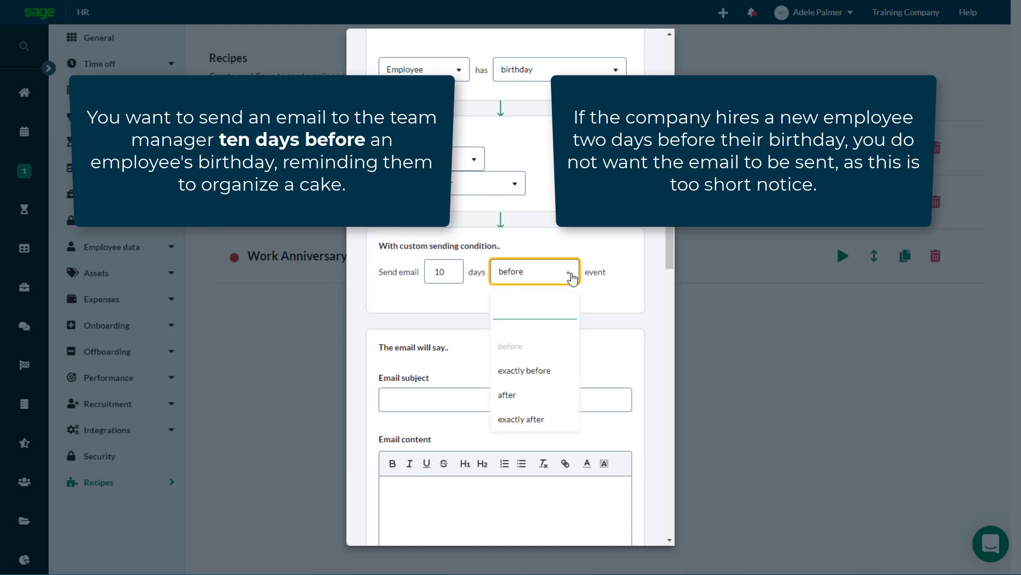
click(566, 372)
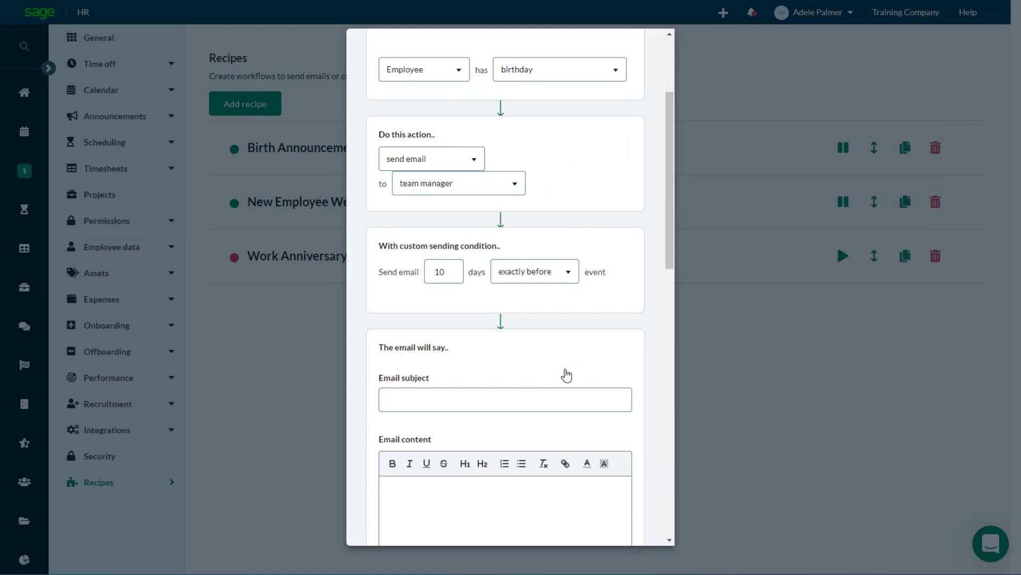
Step: Enter the email subject 'Time to Celebrate a Birthday'
drag(669, 179, 667, 250)
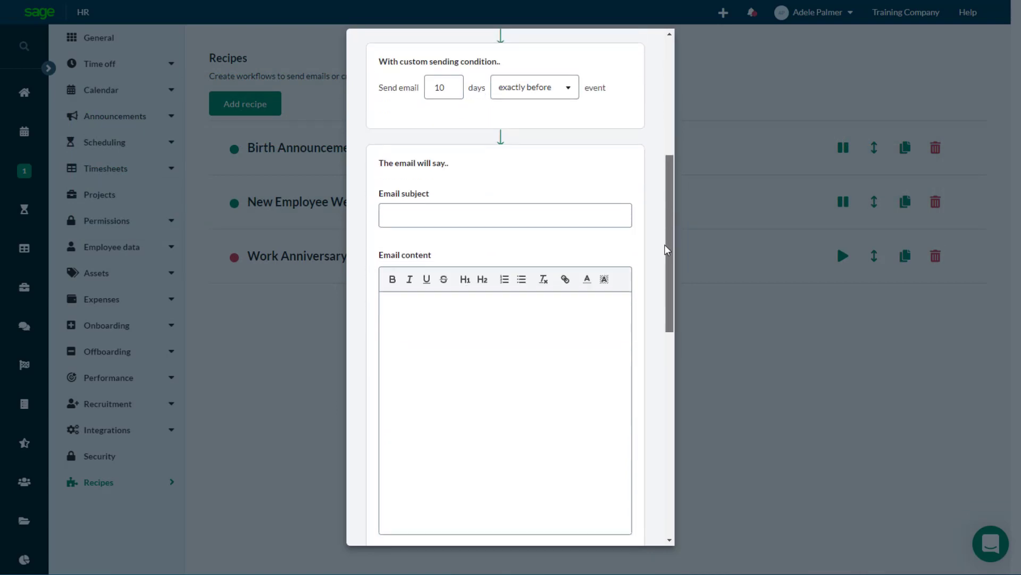
click(493, 199)
text(Time to Cele)
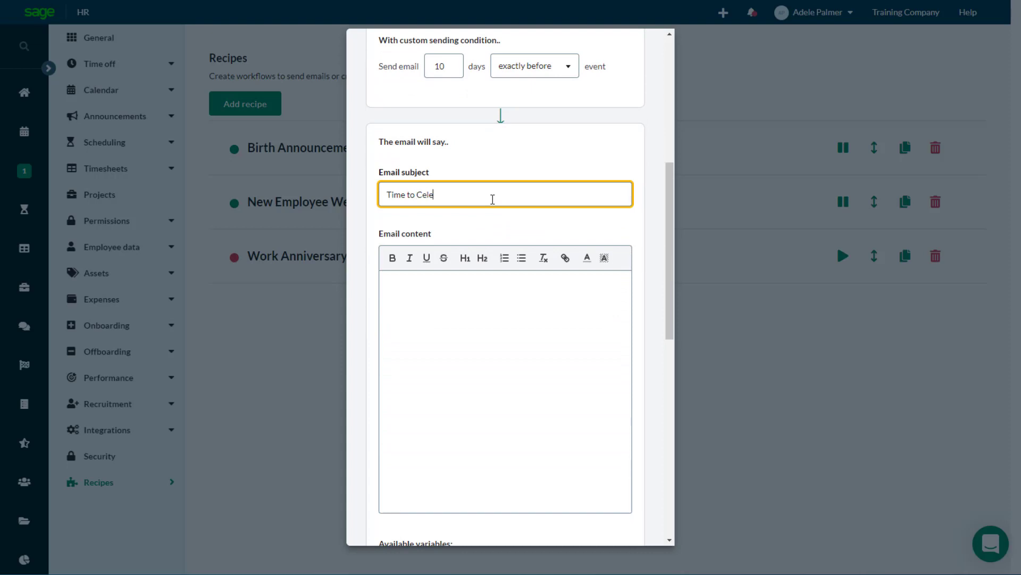
text(brate a Birthday)
Step: Write the body: "It's [employee]'s birthday on [employee_birthday_date]. Please organize a cake for the day."
click(399, 297)
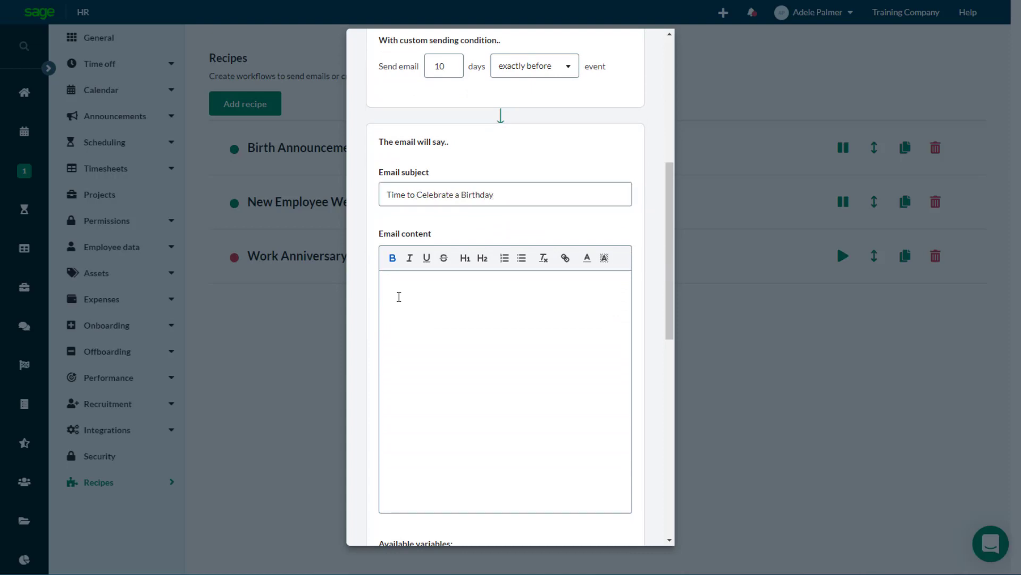
text(It's)
drag(669, 248, 665, 332)
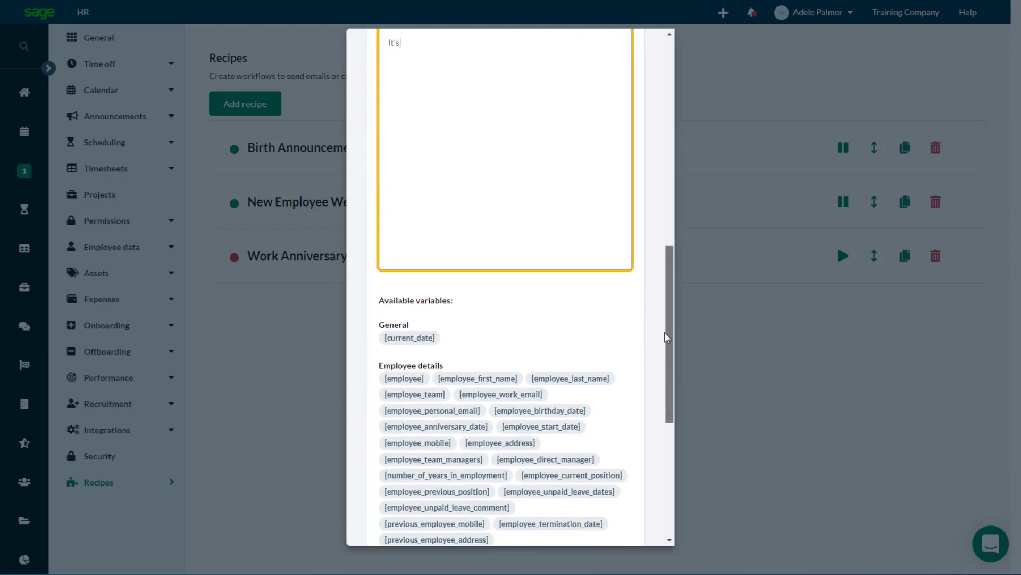
click(404, 378)
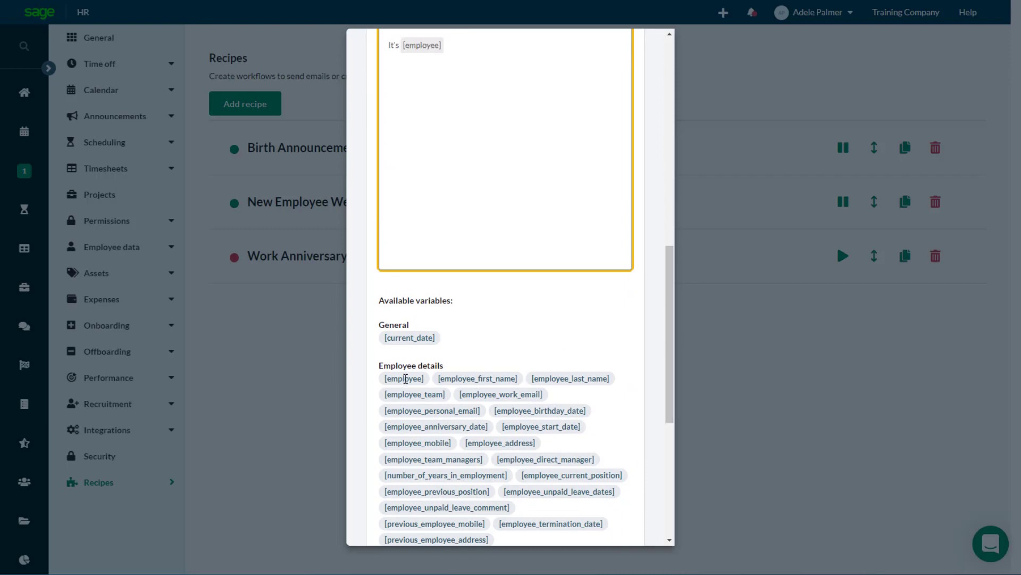
text( 's birthday on)
click(524, 408)
text(. Please organiz)
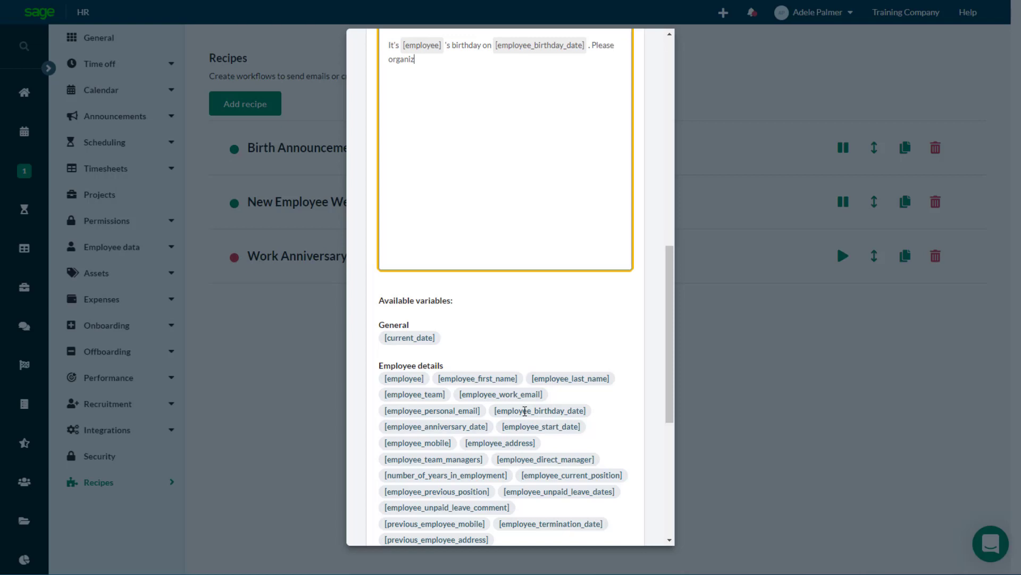
text(e a cake for the day.)
Step: Keep the recipe applying to the whole company and save Team Birthday
drag(669, 426, 672, 541)
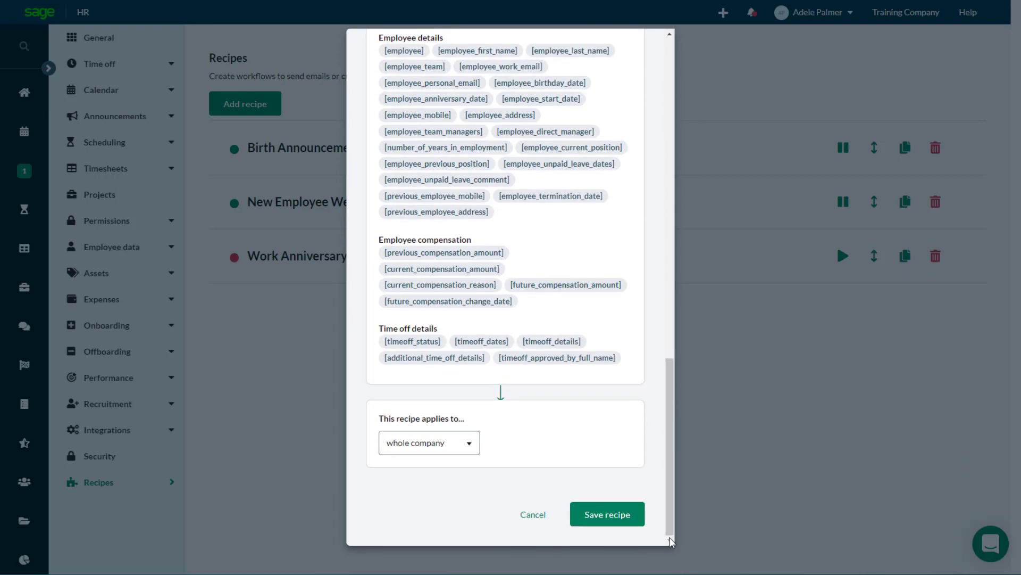
click(471, 450)
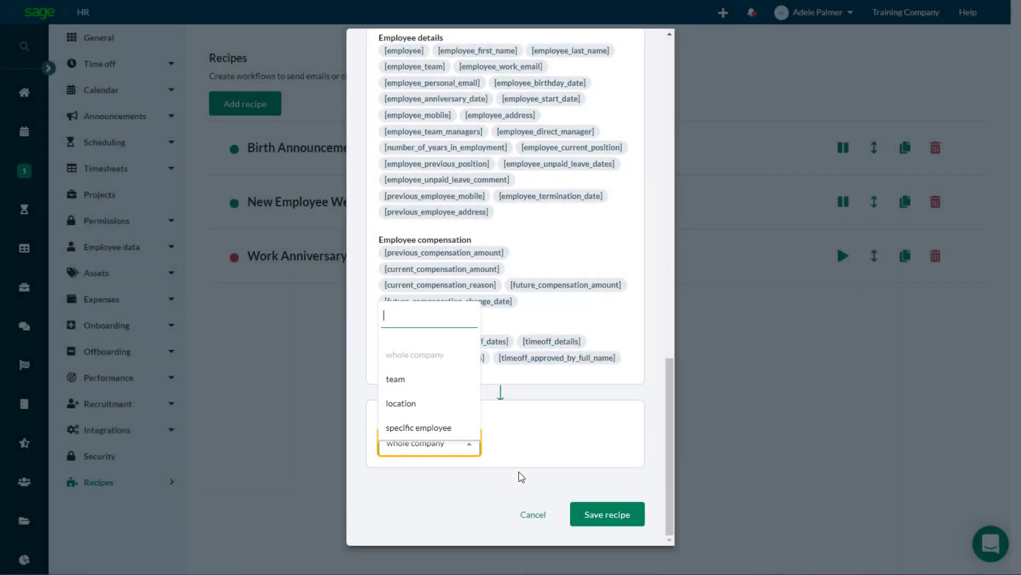
click(523, 475)
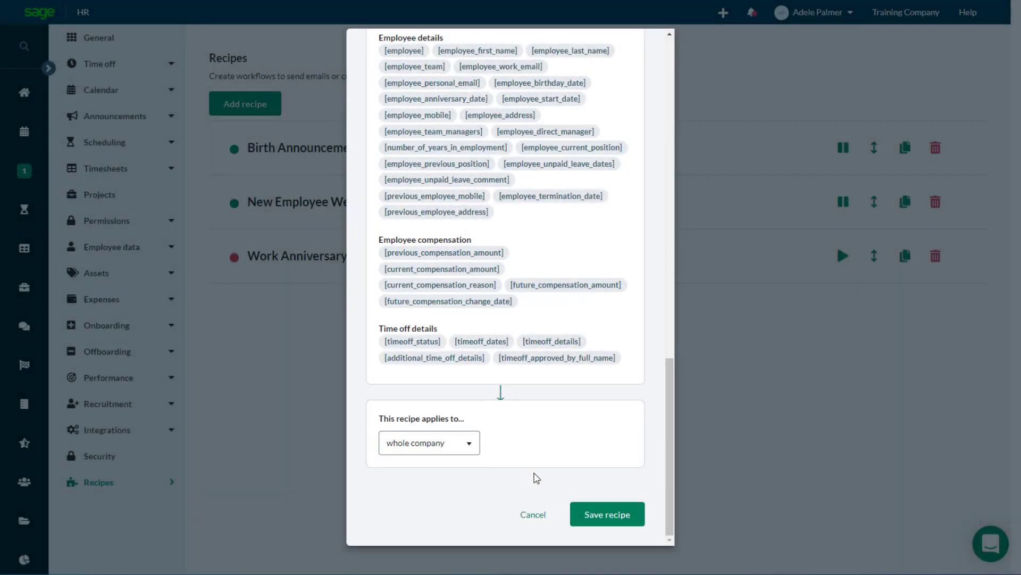
click(605, 520)
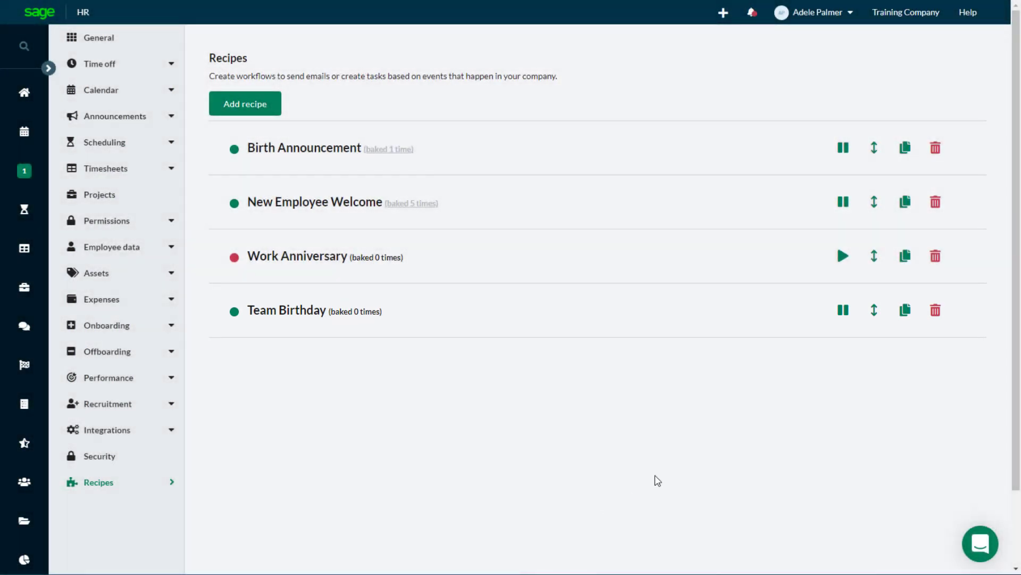
click(844, 311)
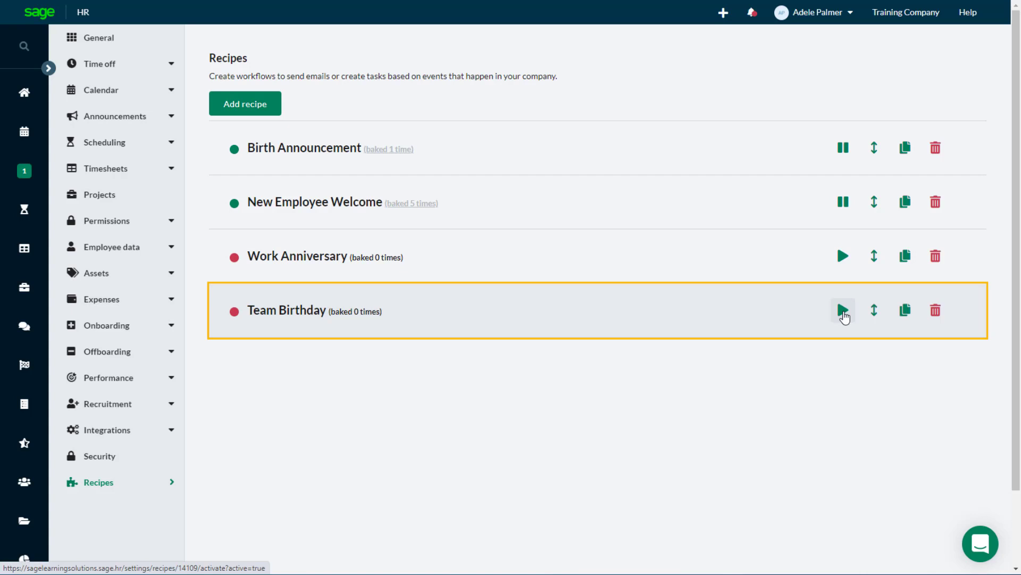
click(843, 310)
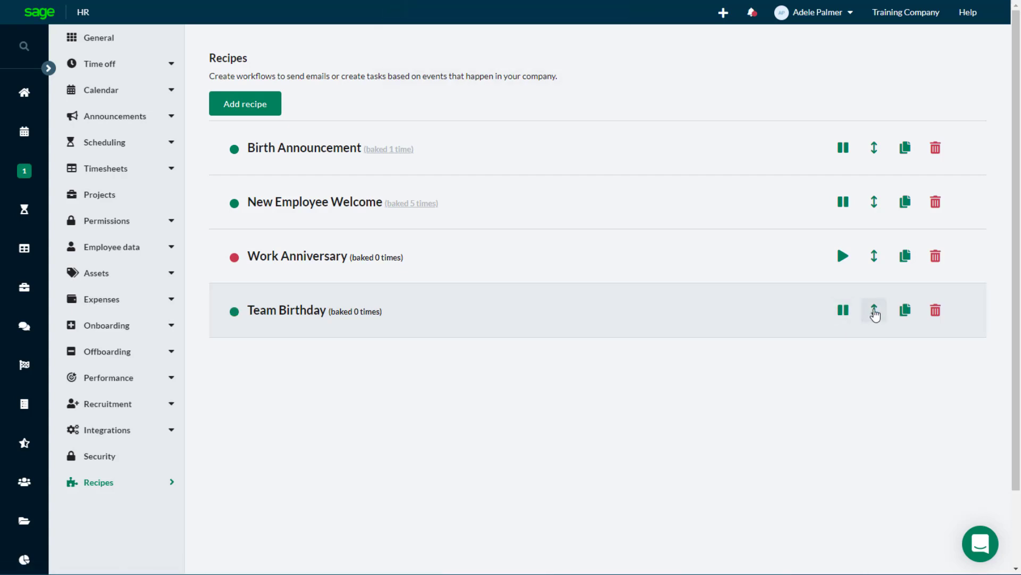
Step: Move Team Birthday above Work Anniversary, then view New Employee Welcome's sent-email history
drag(874, 309, 868, 260)
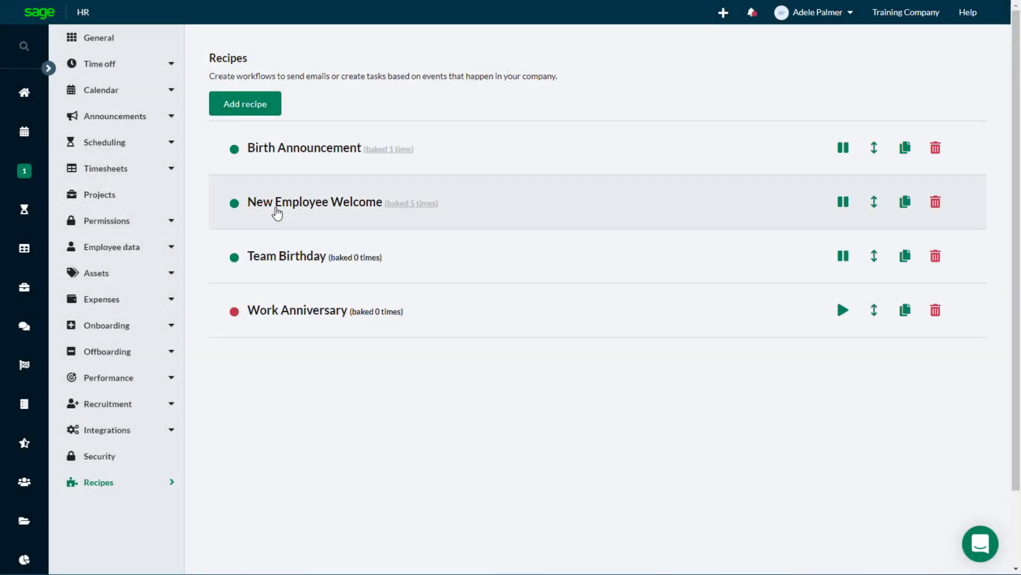
click(276, 208)
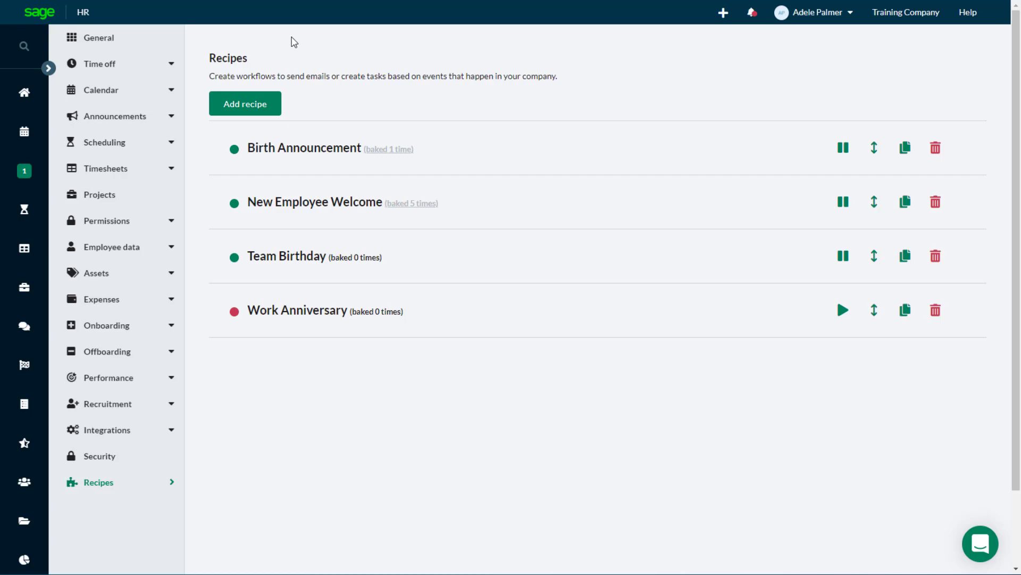
click(411, 204)
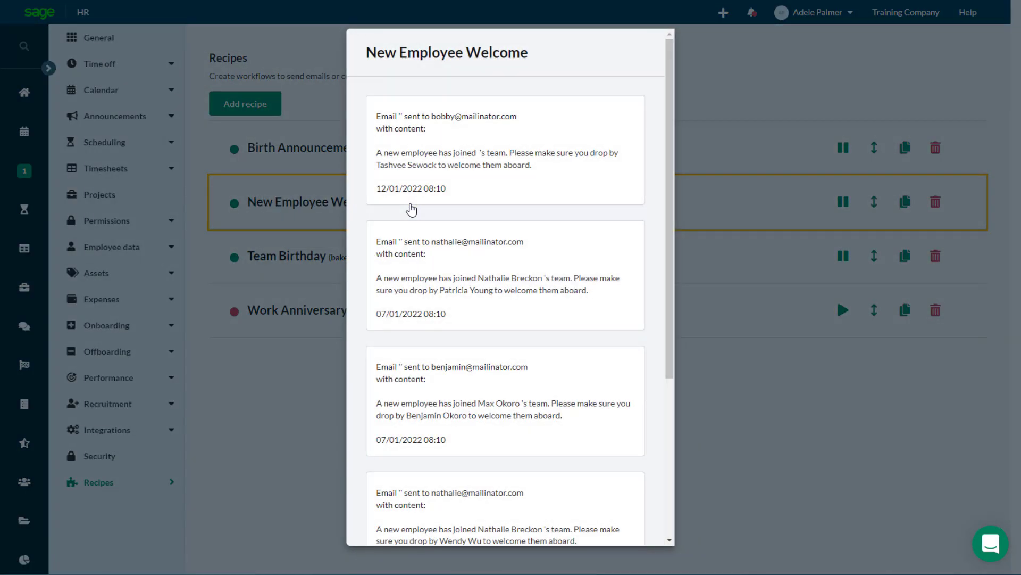